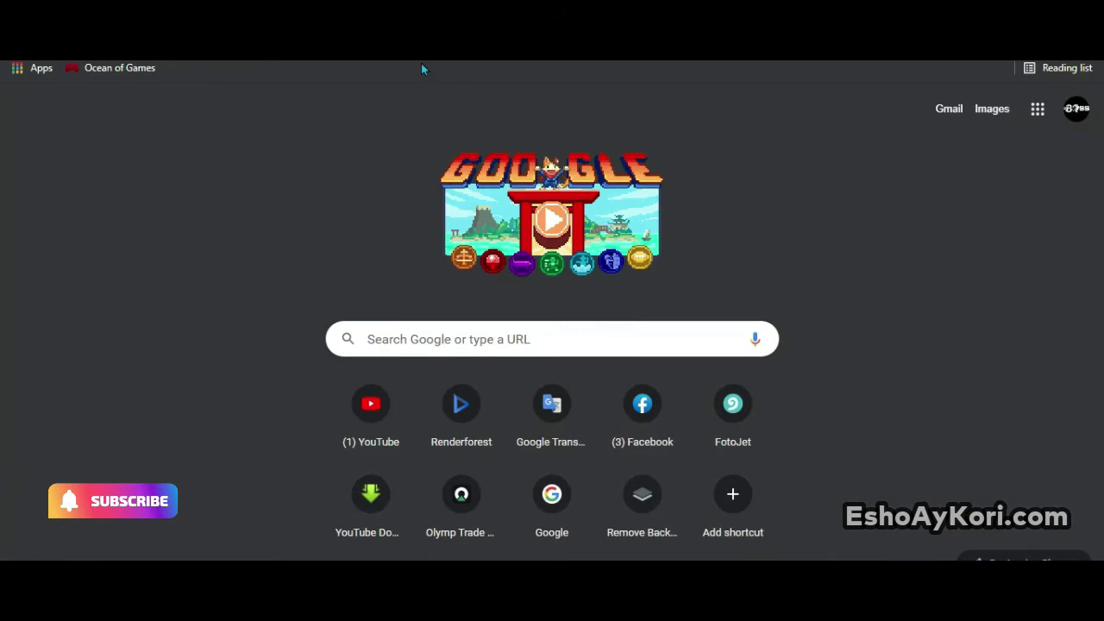
Search the web for "remove.g" and open the remove.bg background removal site from the results.
left_click(421, 52)
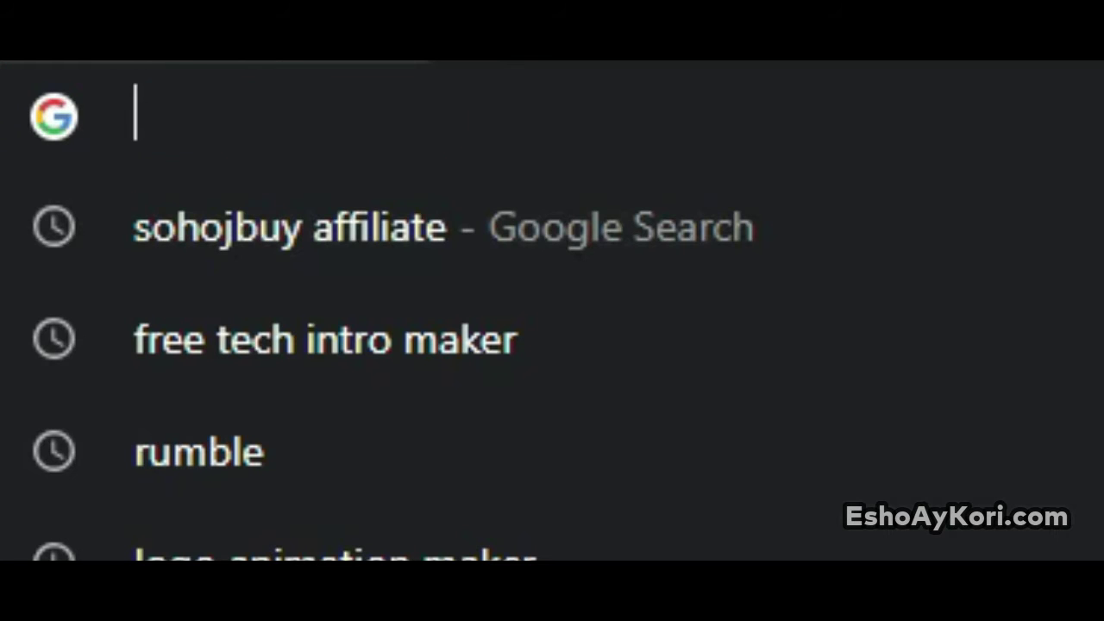
type("rem")
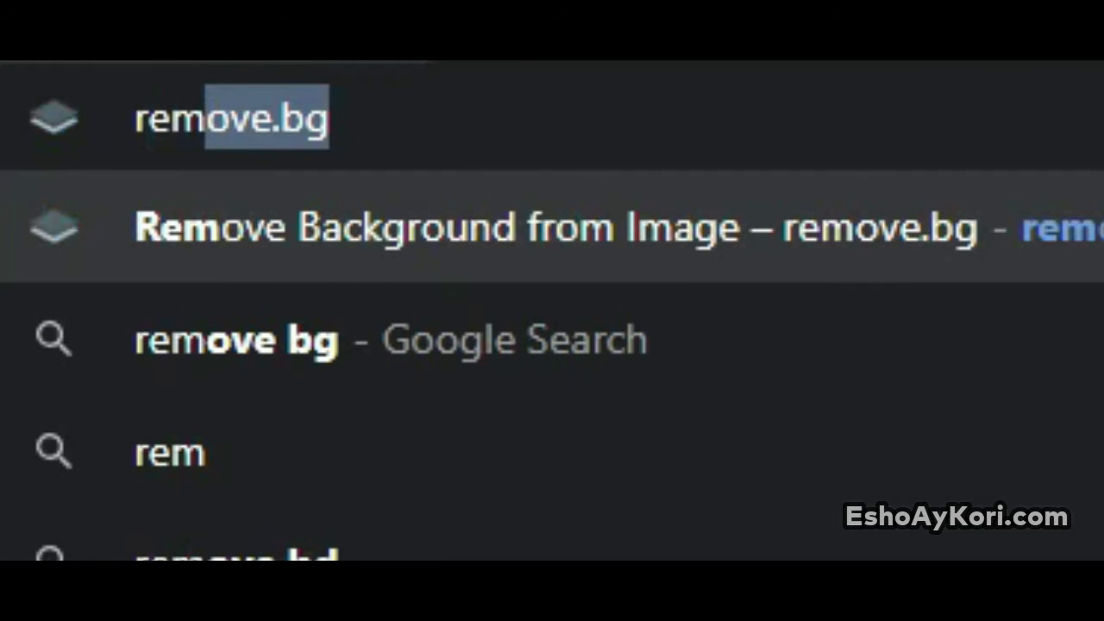
type("ovebg")
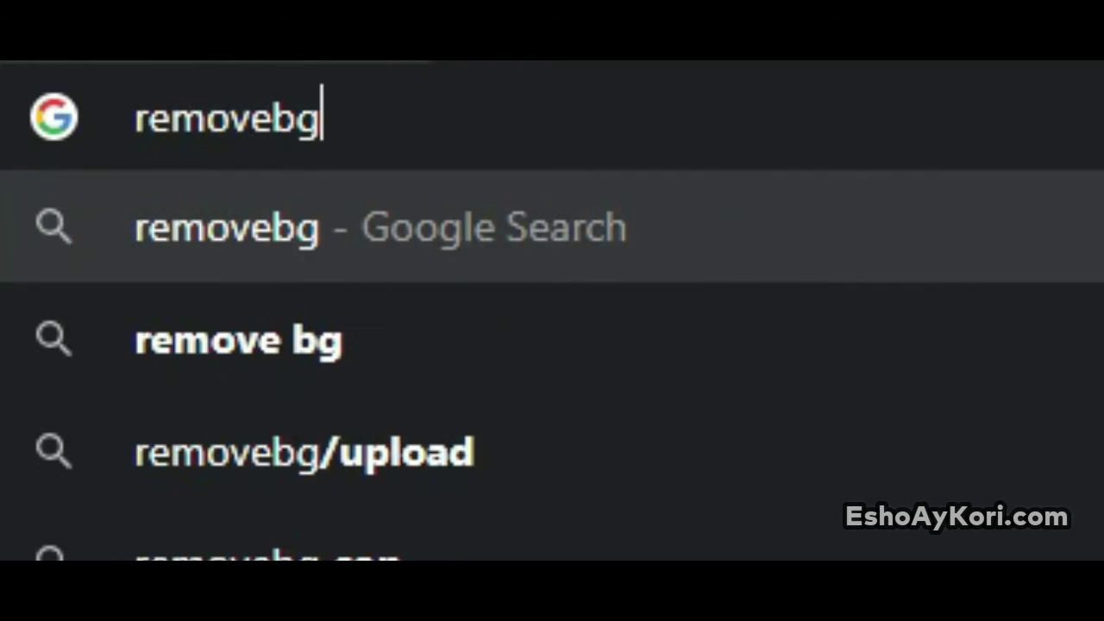
key("BackSpace")
key("BackSpace")
type(".g")
key("Return")
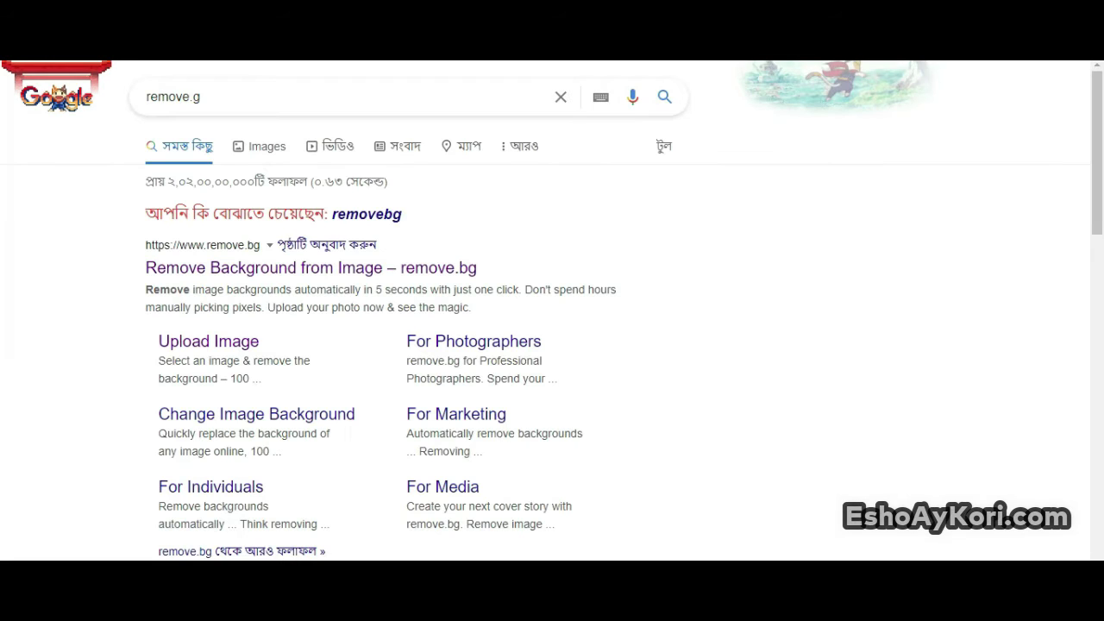
left_click(229, 261)
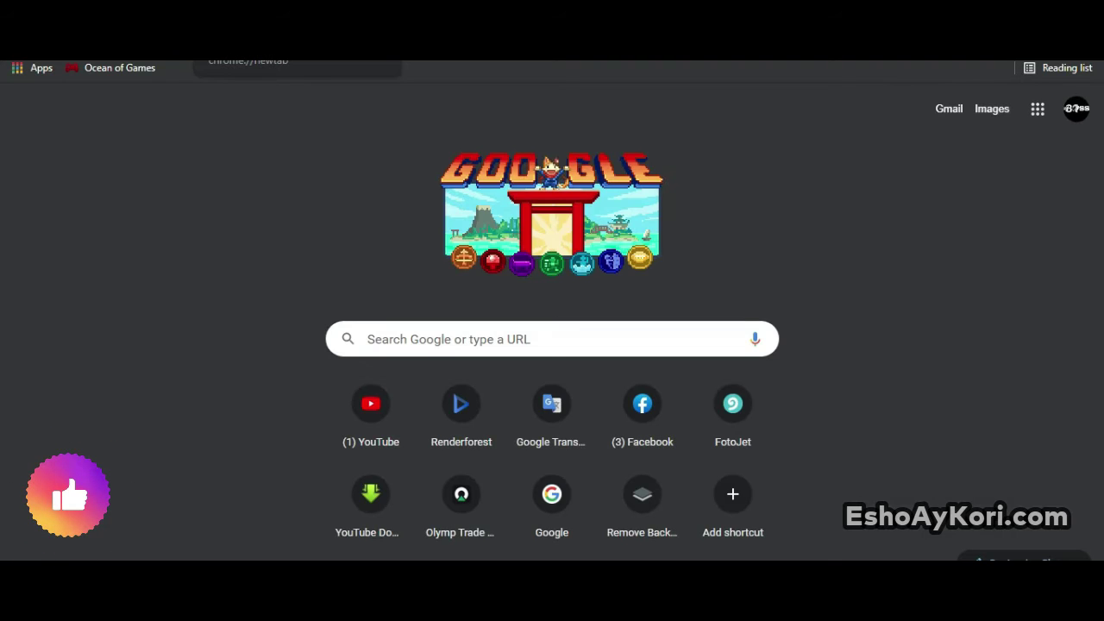
Search Google Images for "boy" and preview the Unsplash teen boy picture with the grey hoodie.
left_click(994, 109)
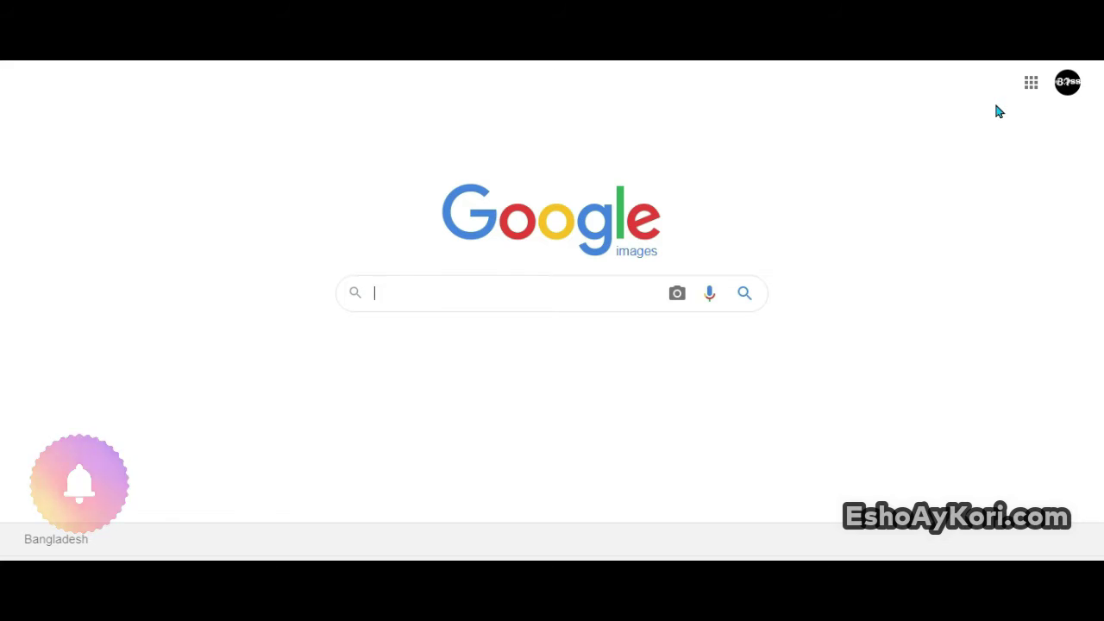
type("boy")
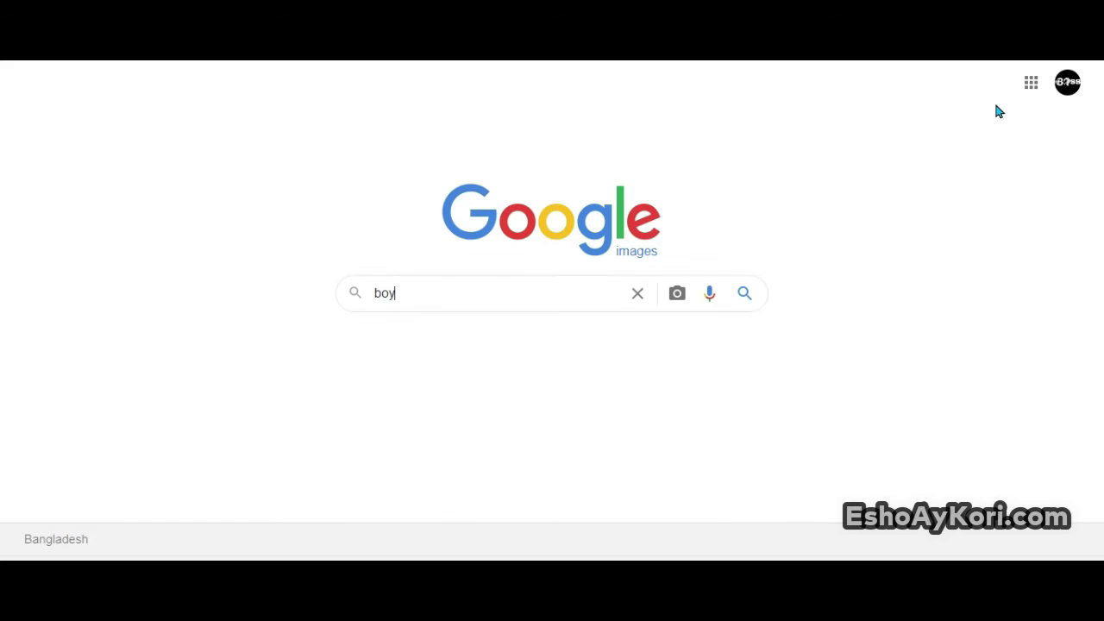
key("Return")
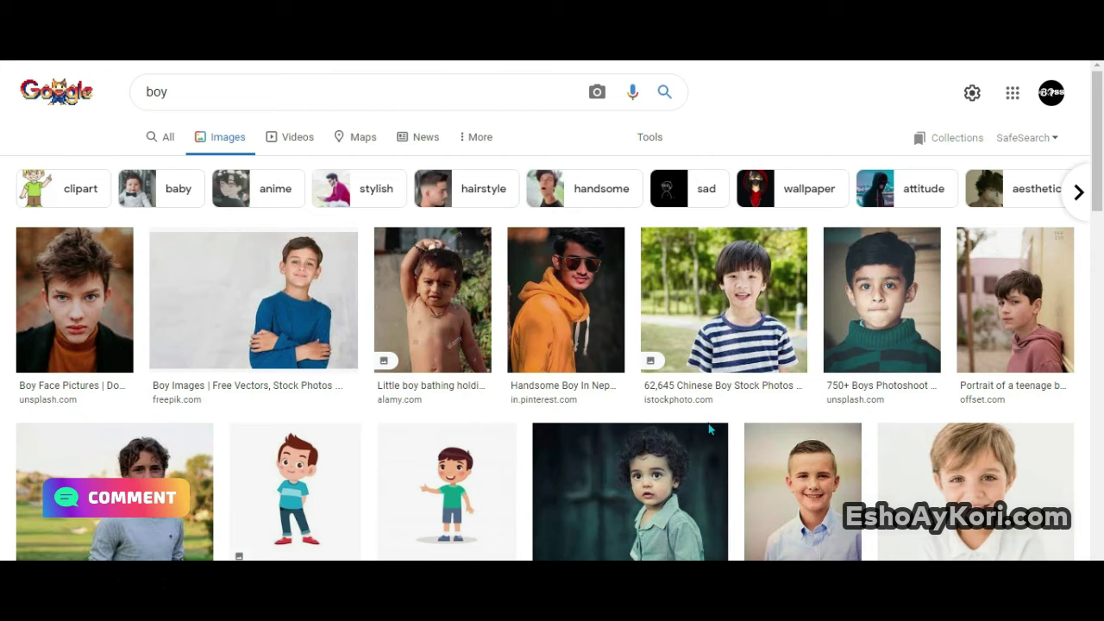
scroll(699, 428, "down", 2)
scroll(529, 423, "up", 2)
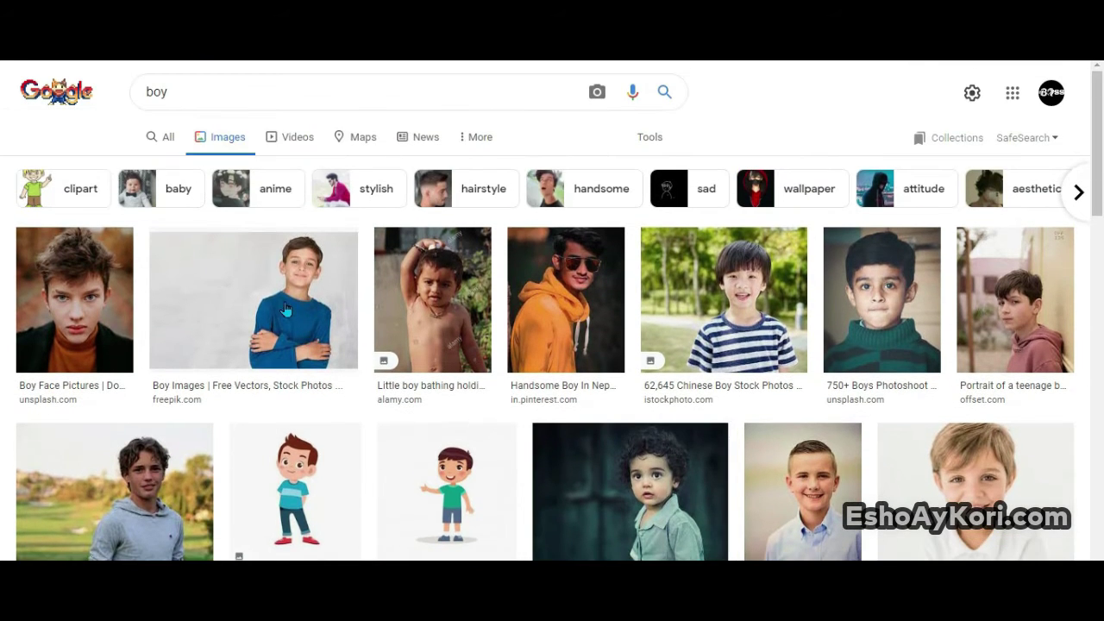
left_click(282, 305)
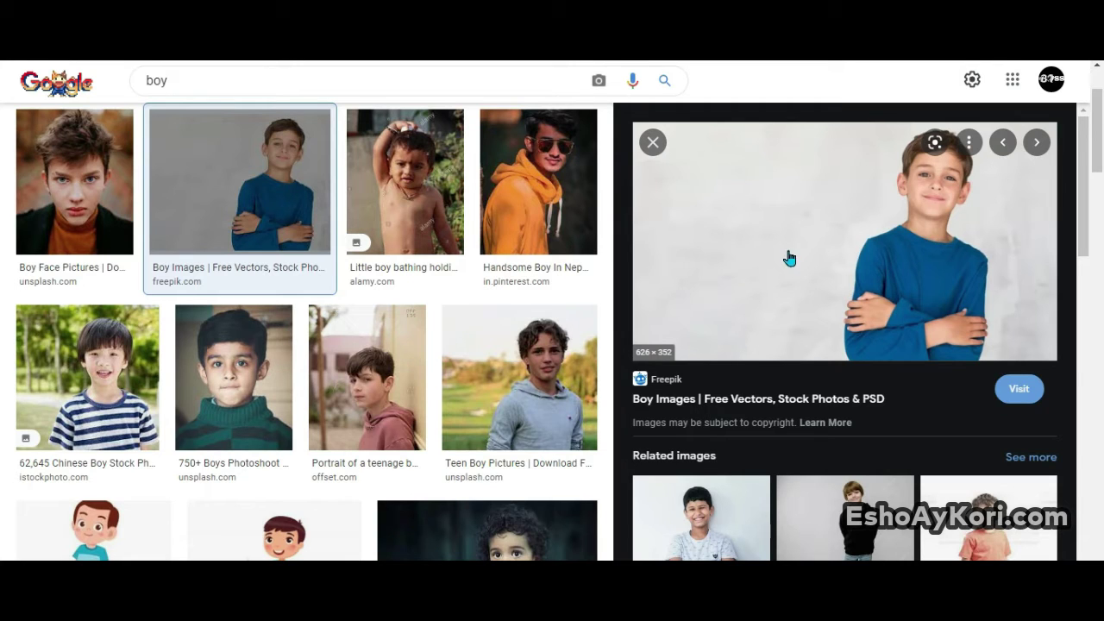
left_click(501, 392)
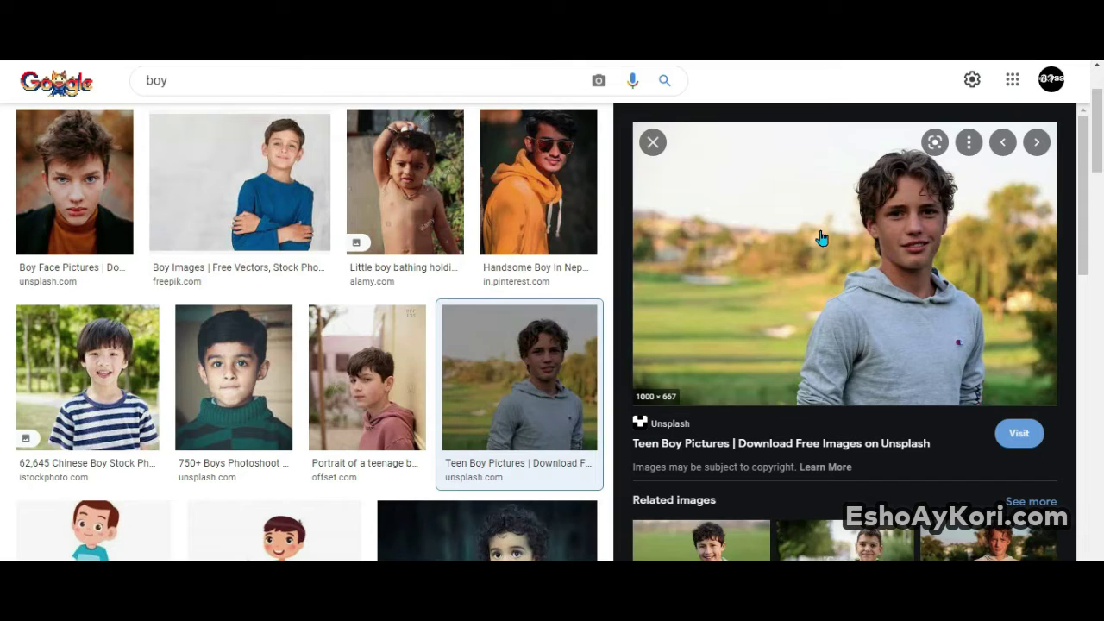
right_click(751, 255)
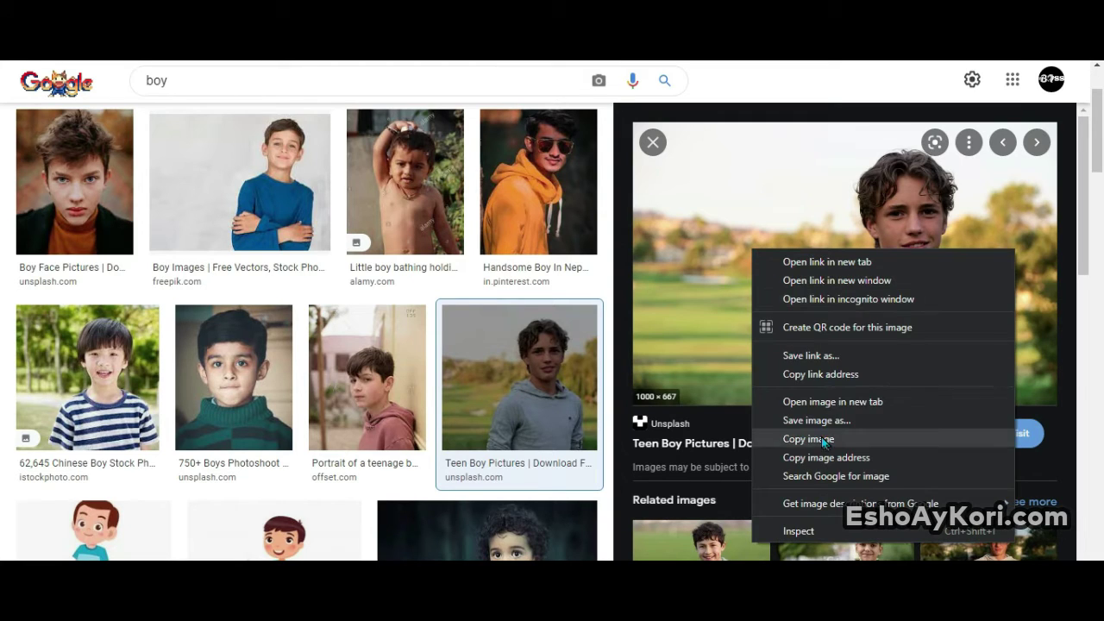
left_click(820, 428)
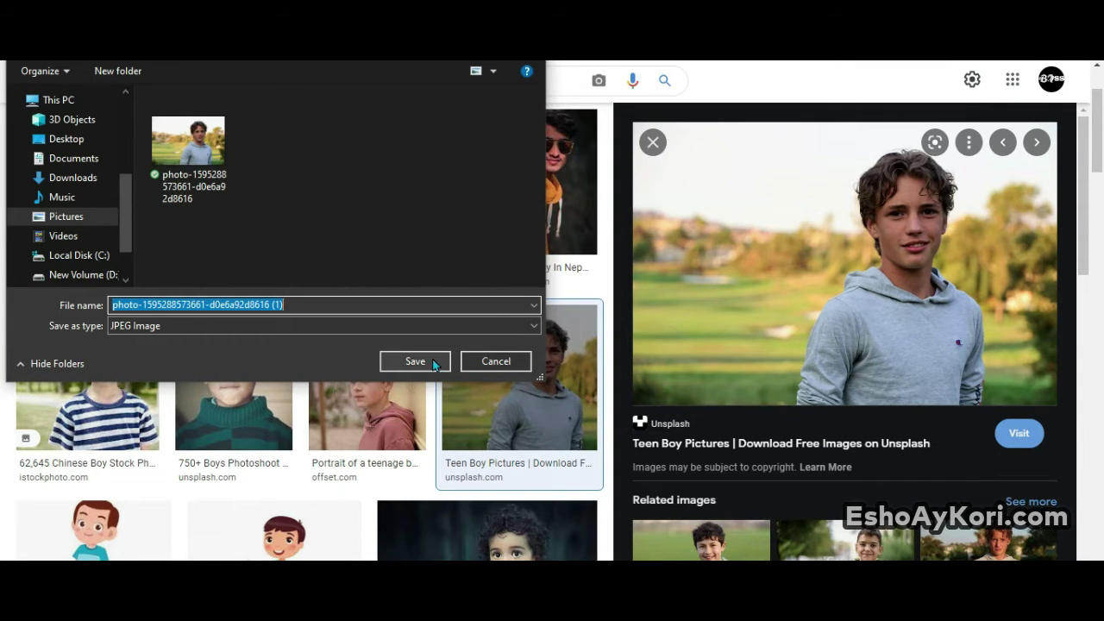
left_click(516, 362)
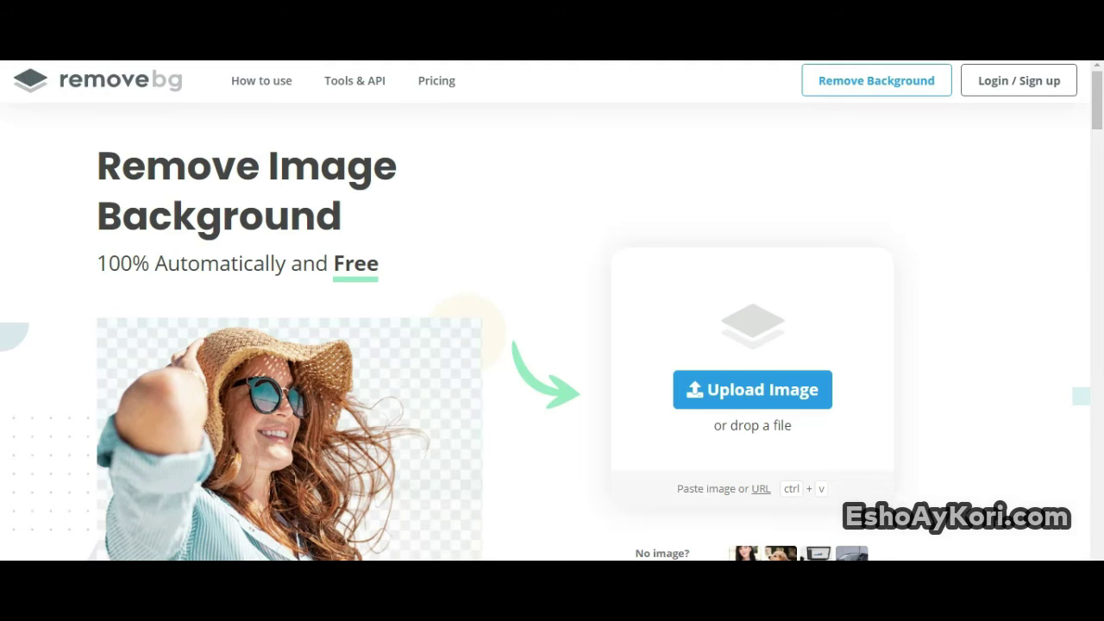
scroll(383, 243, "down", 3)
scroll(509, 317, "up", 3)
scroll(587, 319, "down", 2)
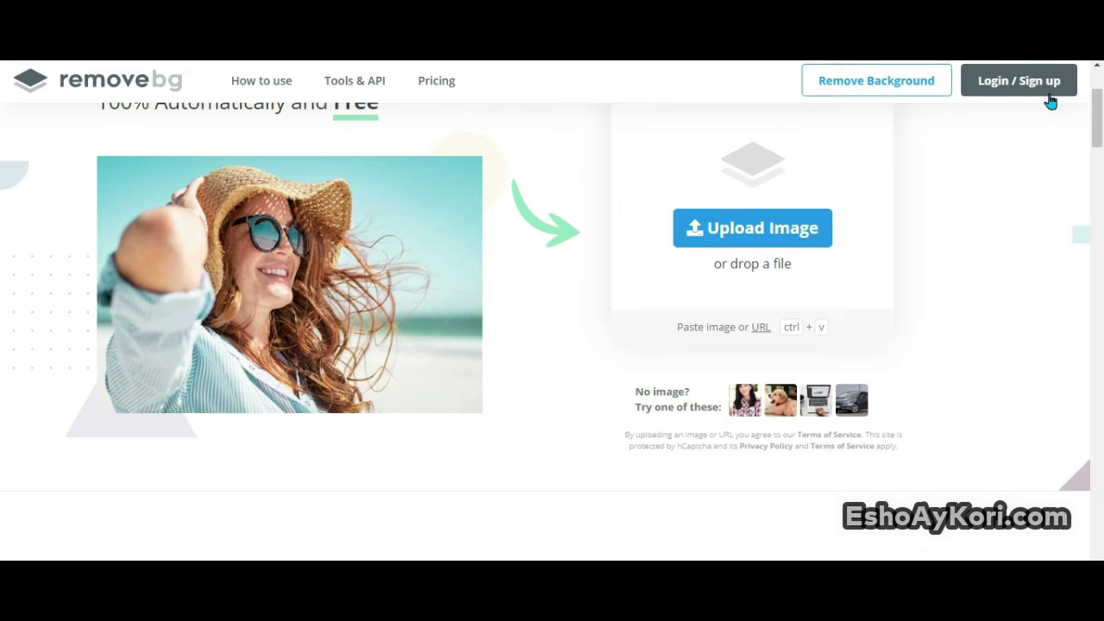
scroll(732, 328, "up", 2)
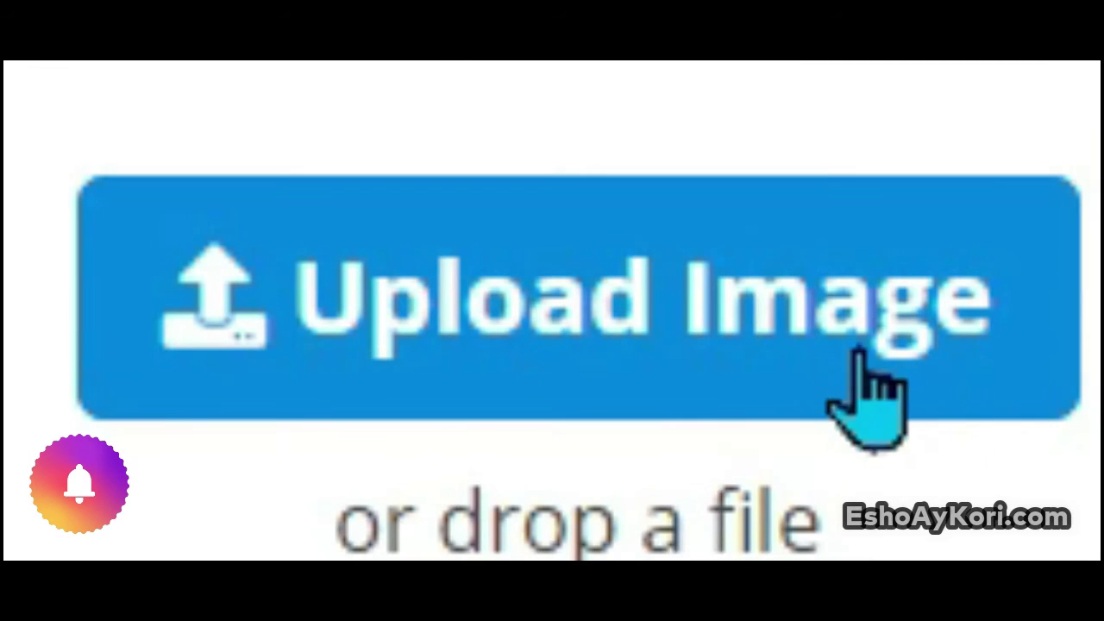
left_click(798, 278)
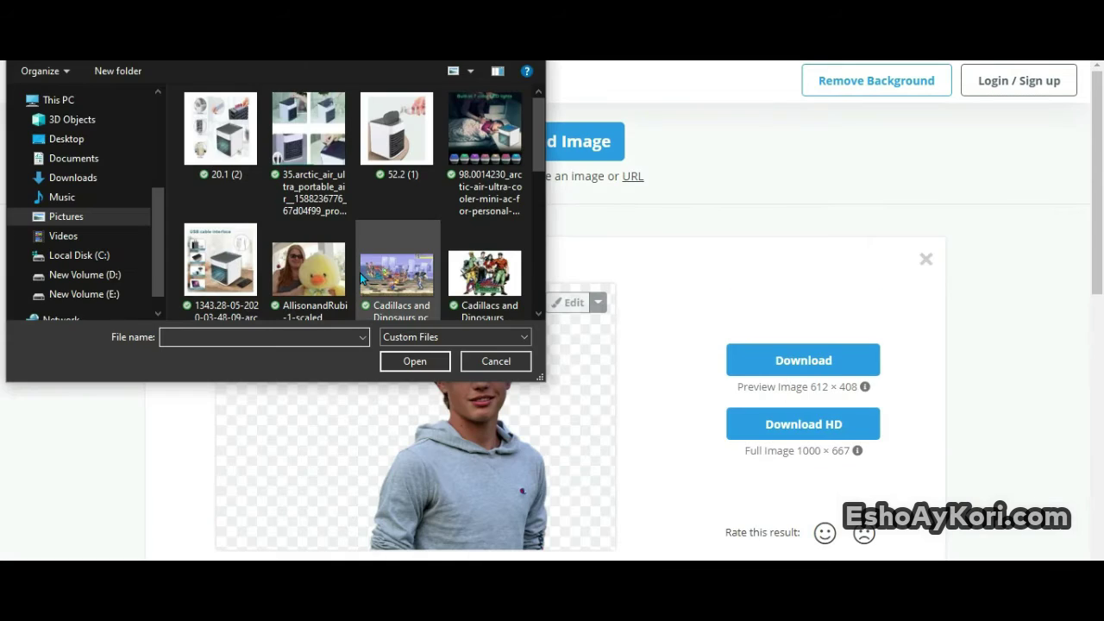
scroll(360, 274, "down", 5)
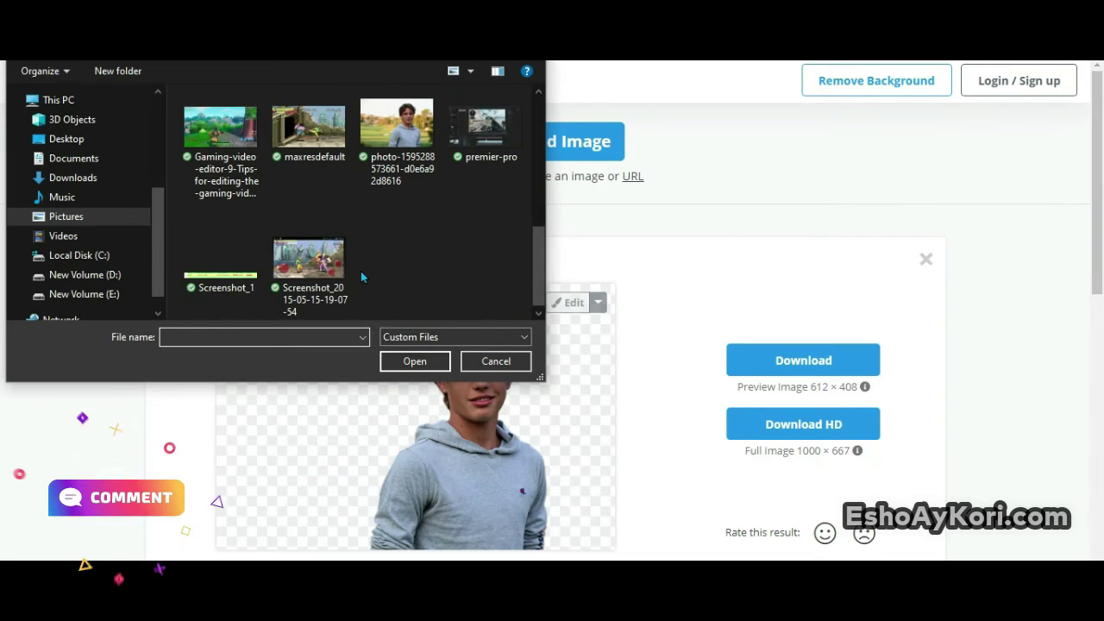
double_click(384, 148)
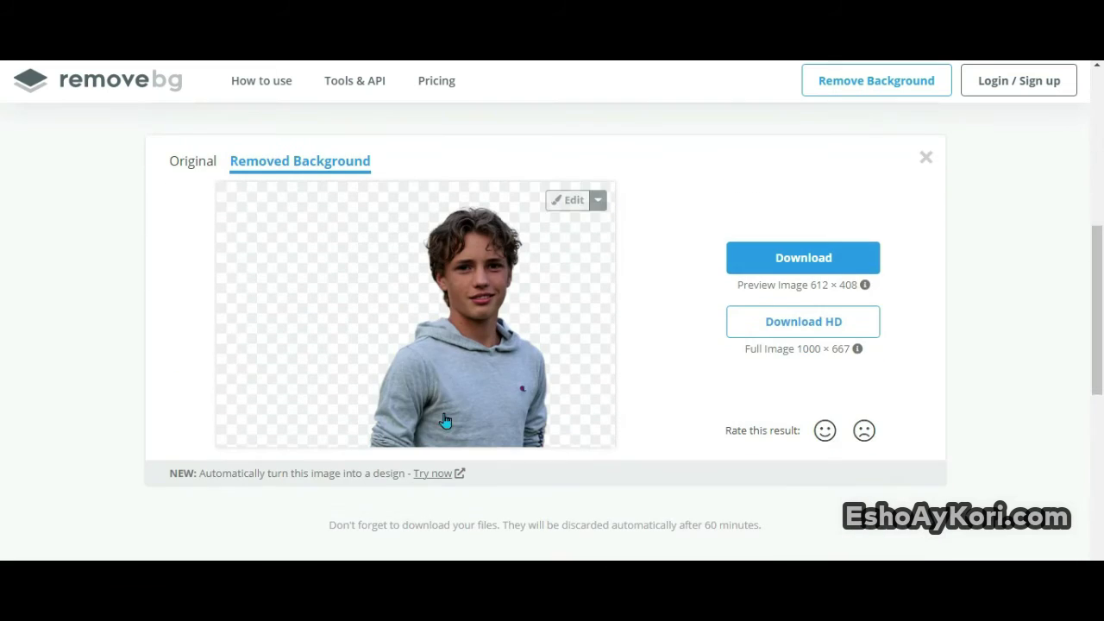
Examine the teen boy's cutout in the background-removed result, checking the hair and body edges closely.
scroll(498, 346, "up", 2)
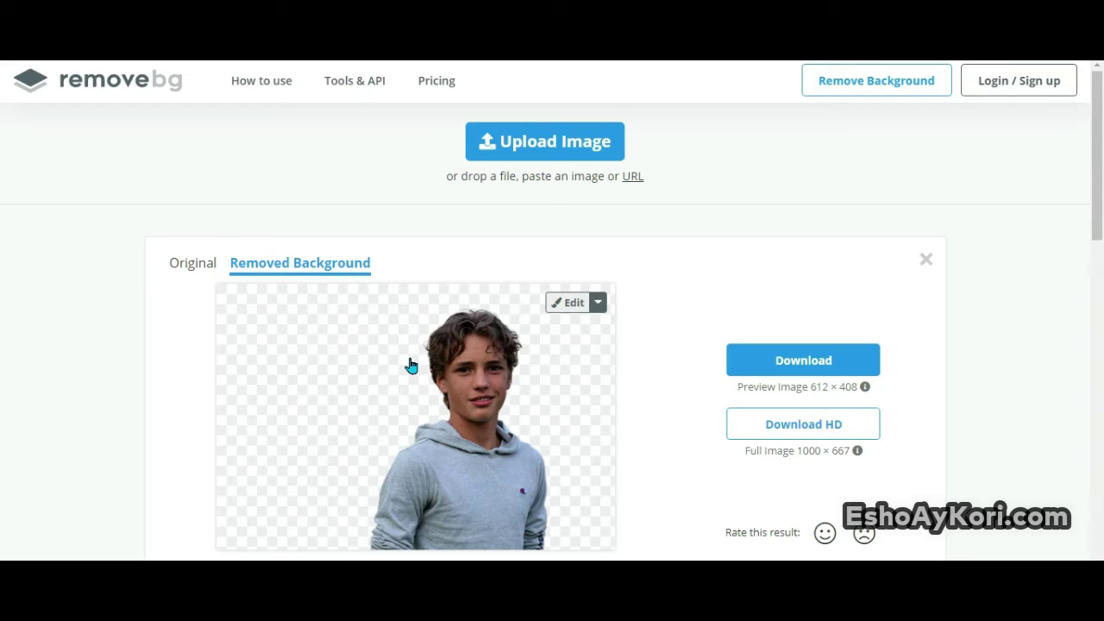
scroll(481, 382, "down", 1)
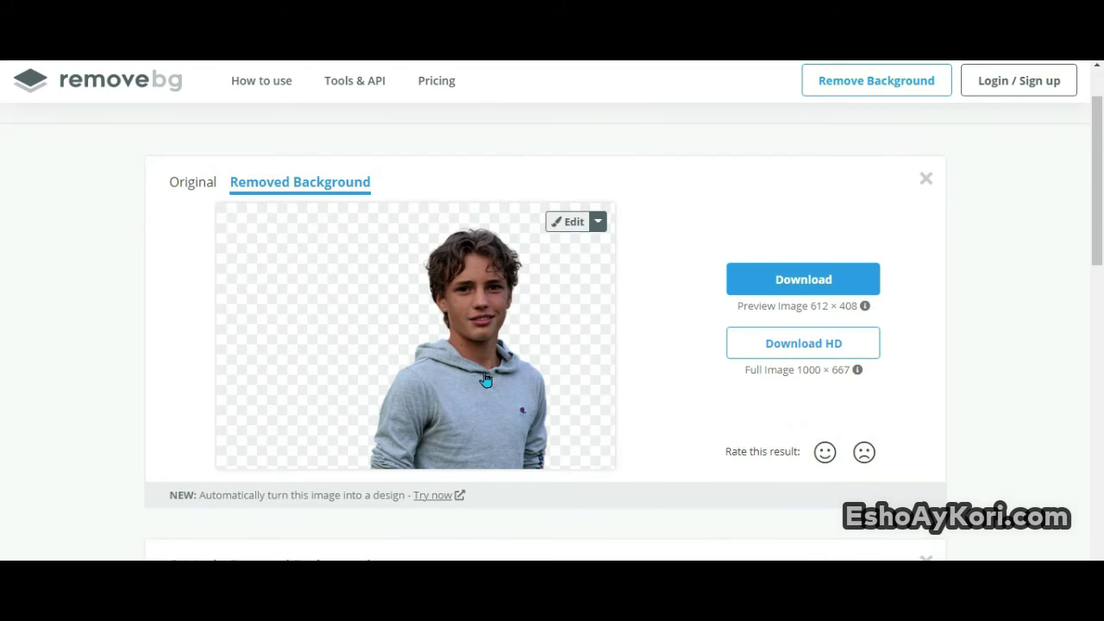
scroll(485, 380, "up", 9, "ctrl")
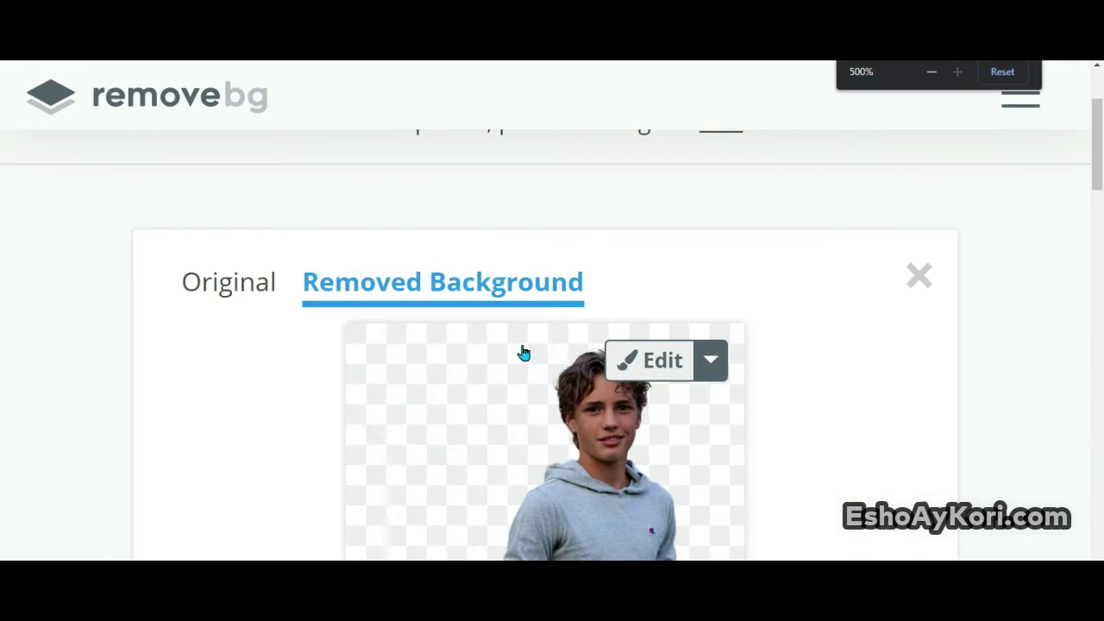
scroll(581, 312, "down", 6)
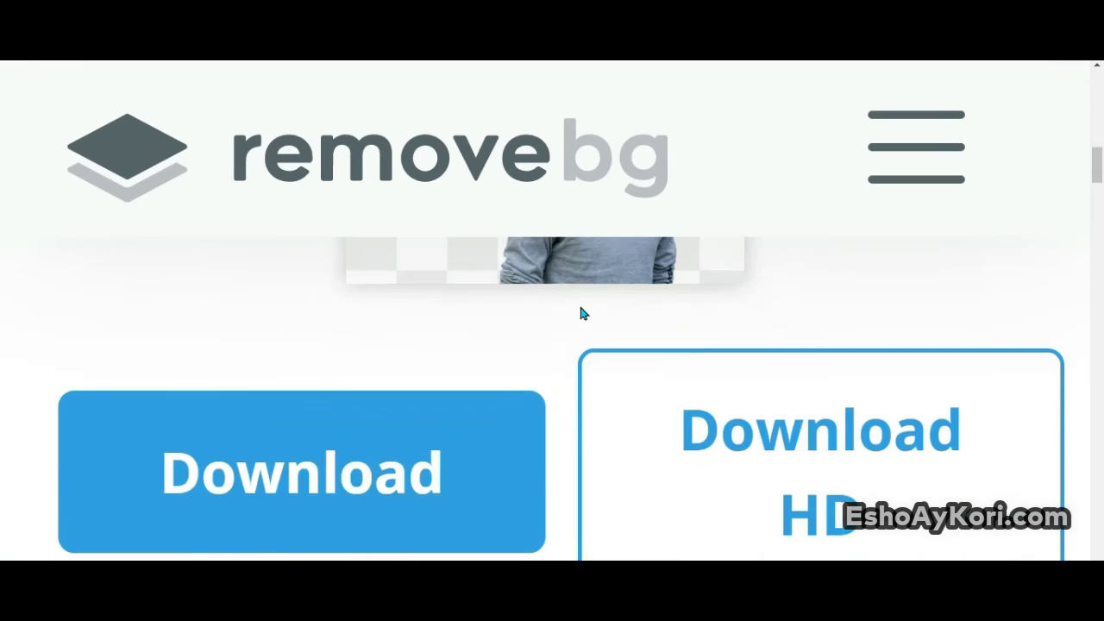
scroll(582, 313, "up", 3)
scroll(835, 320, "down", 1)
scroll(835, 320, "up", 1)
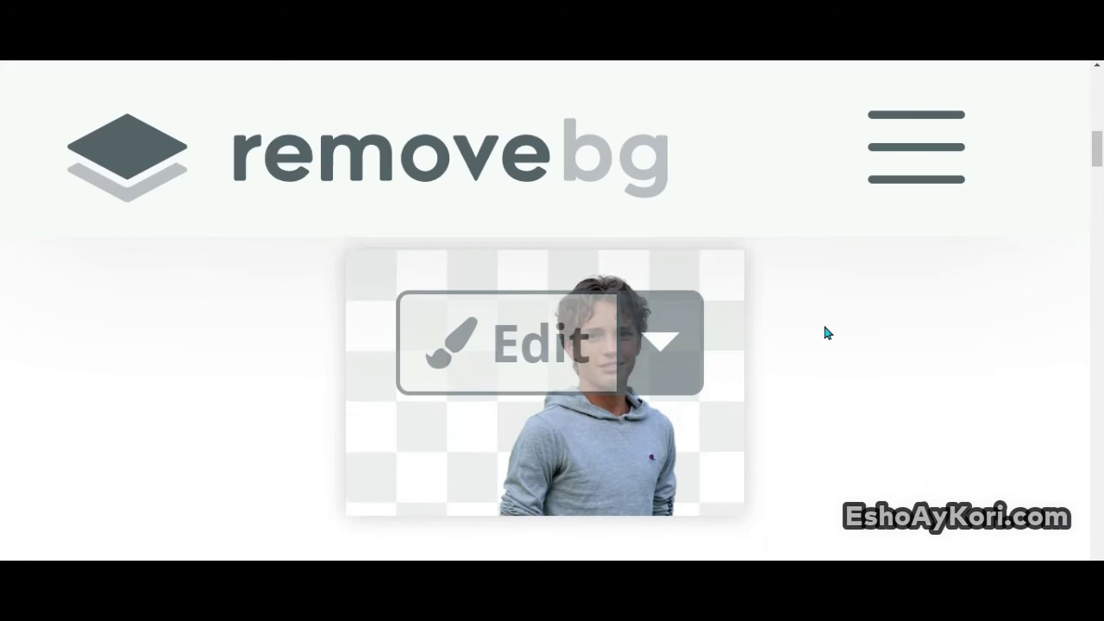
scroll(825, 331, "down", 1, "ctrl")
key("ctrl+minus")
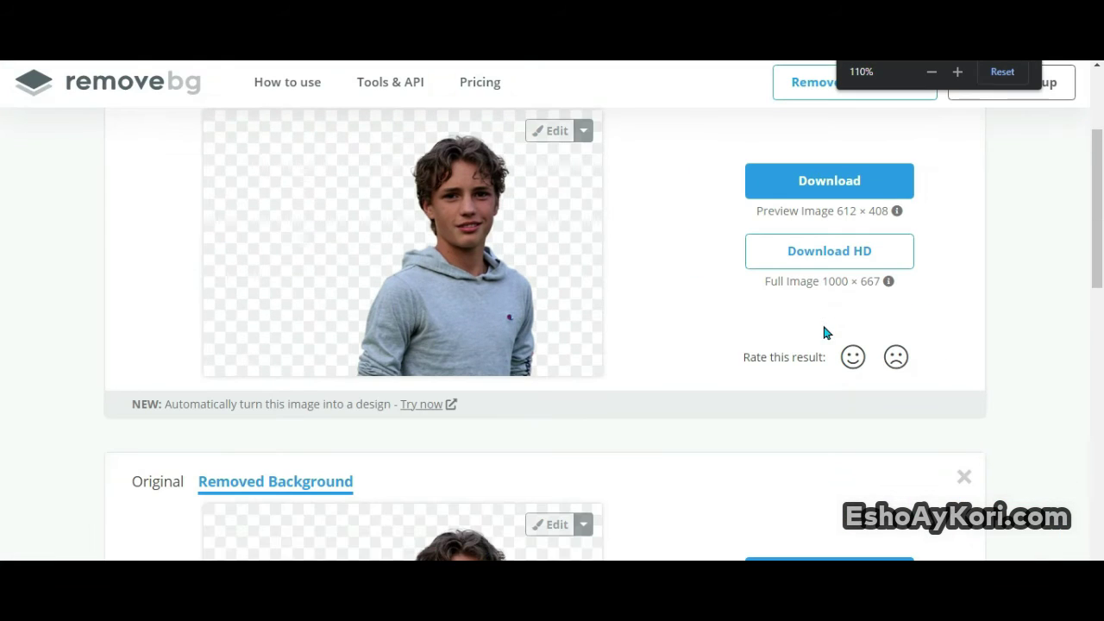
Download the background-removed picture at the 612 × 408 preview size.
scroll(669, 350, "up", 2)
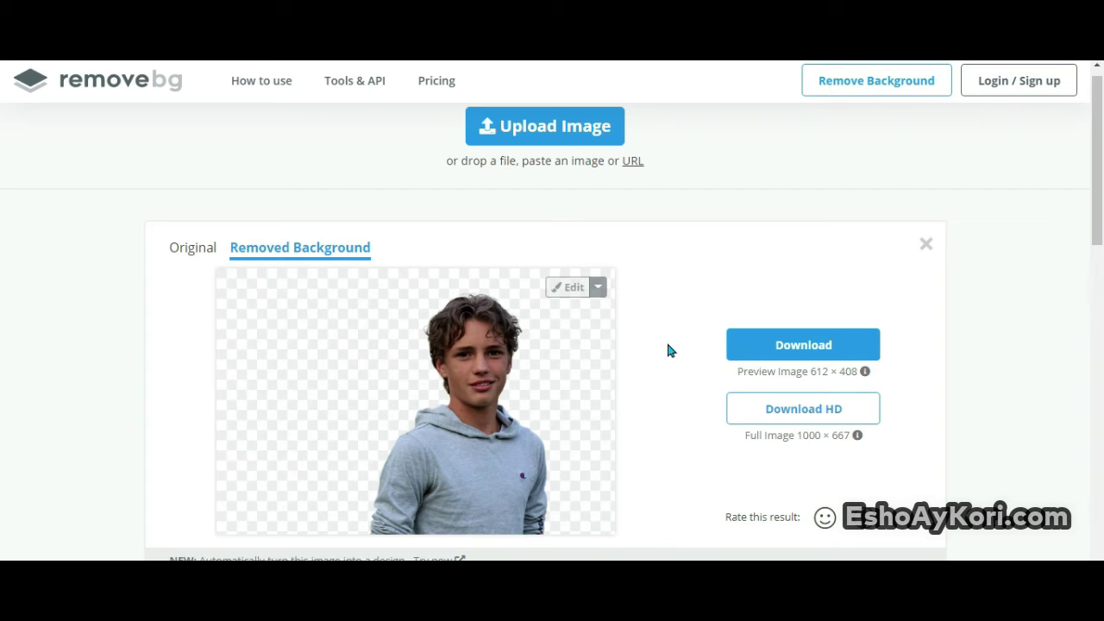
scroll(693, 345, "down", 2)
left_click(781, 266)
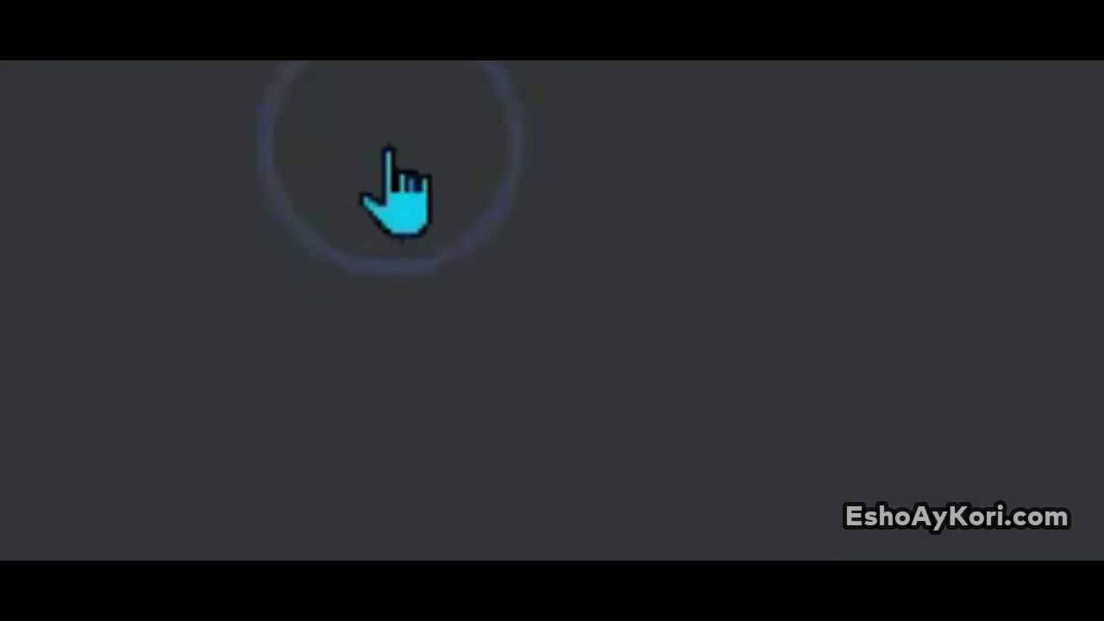